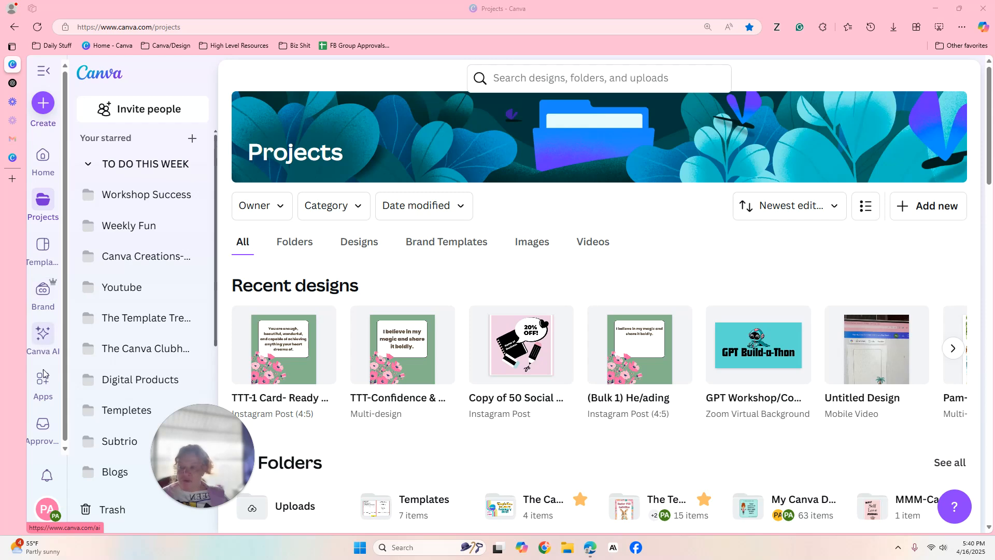
Open Canva AI and look over its recent chats and example prompts.
left_click(43, 338)
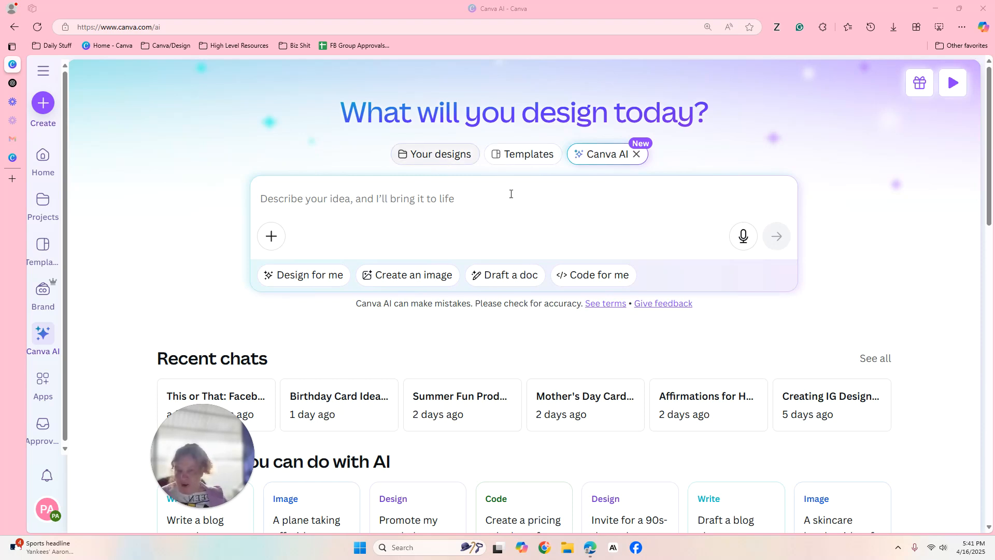
left_click(604, 189)
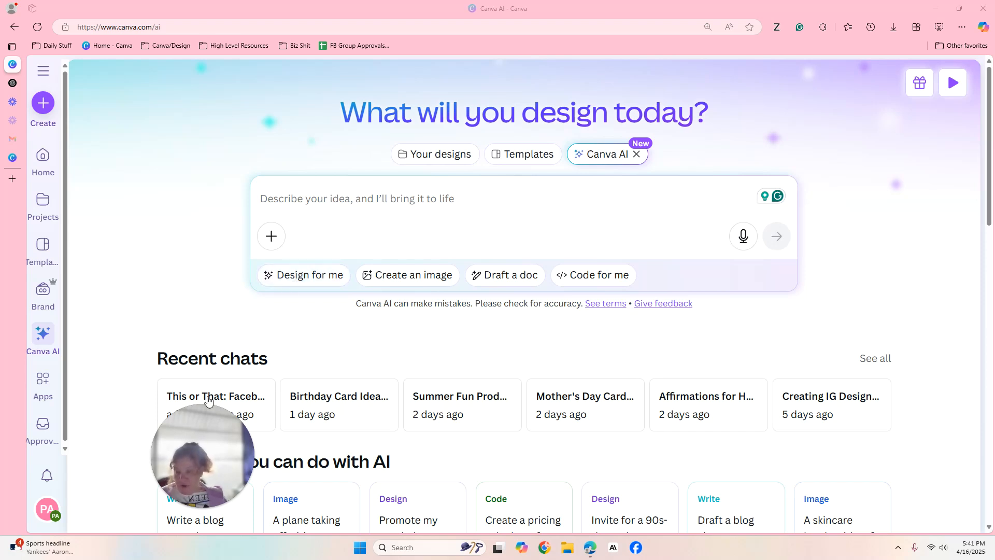
left_click_drag(195, 424, 186, 102)
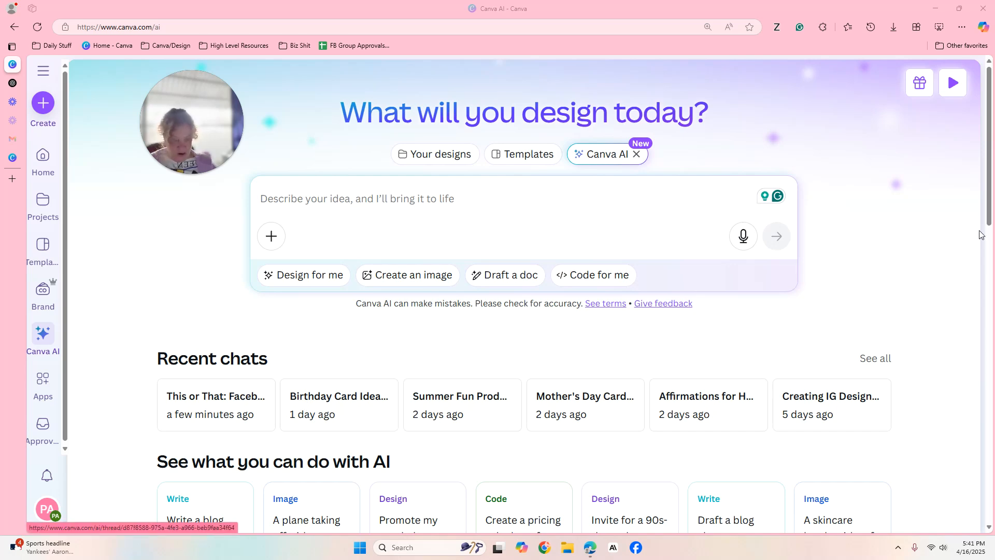
scroll(263, 265, "down", 5)
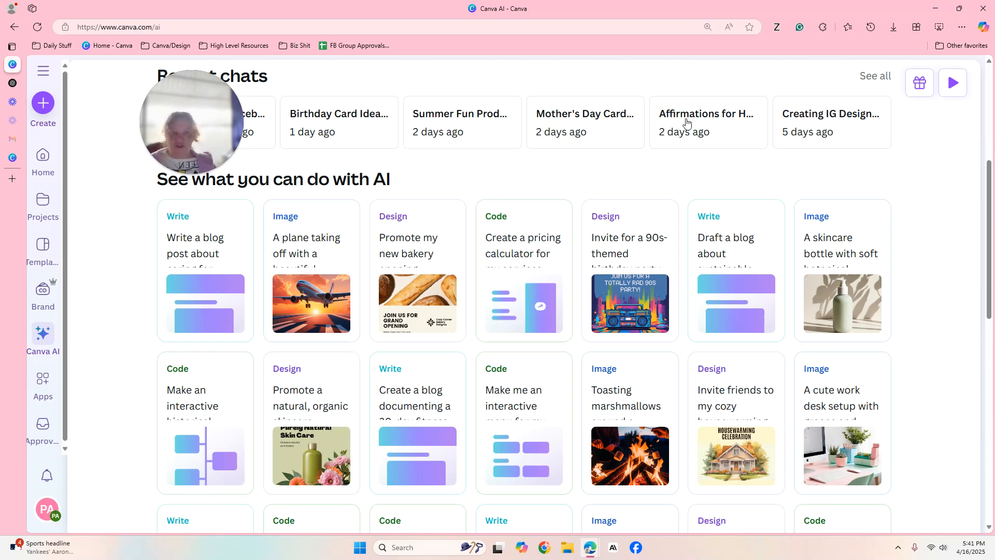
scroll(959, 181, "up", 5)
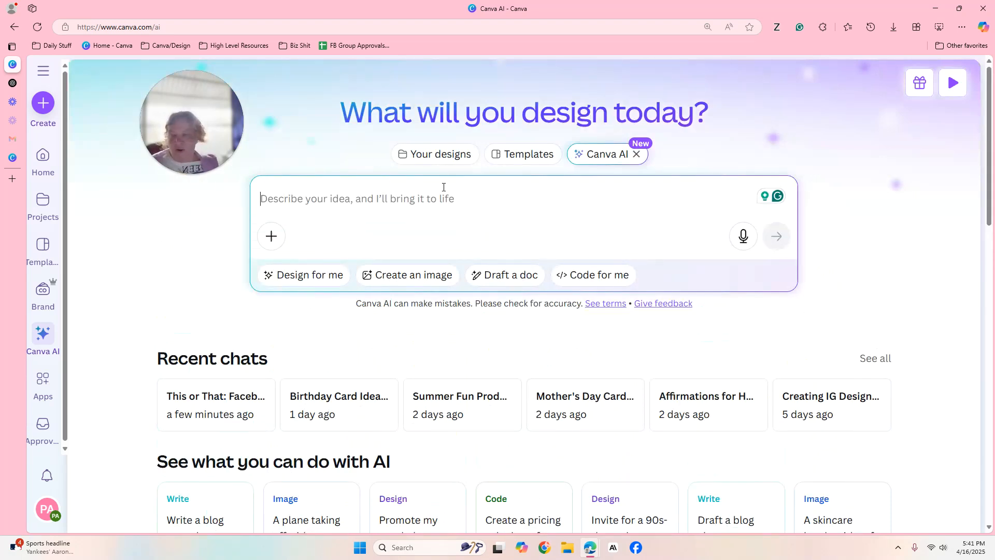
Choose a social media design for Canva AI and enter the prompt "I want a This Or That post- my theme self love".
left_click(294, 281)
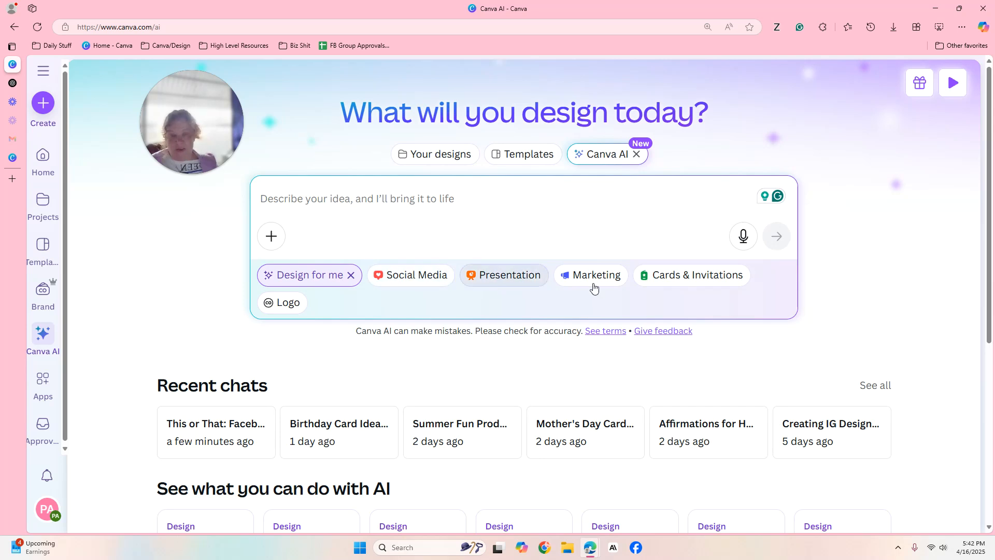
left_click(409, 281)
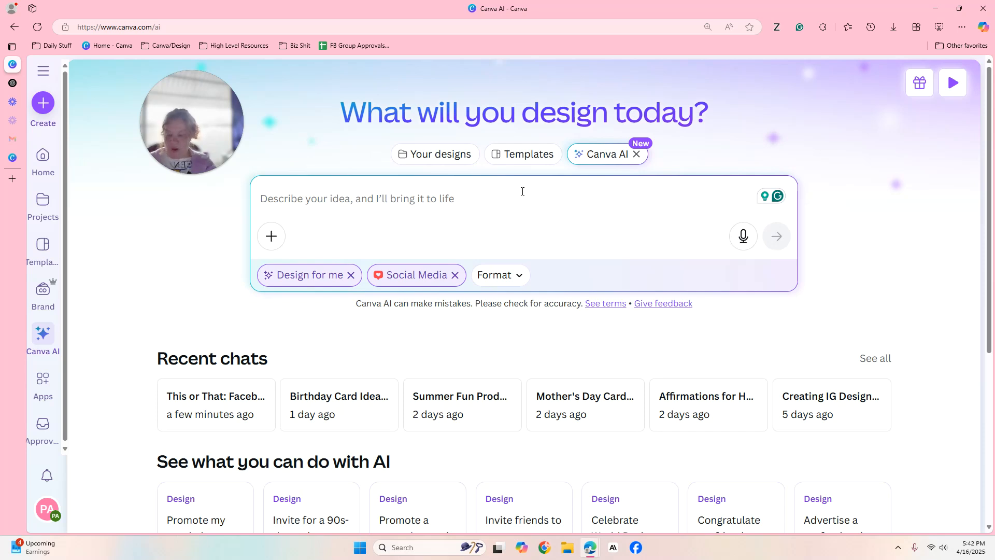
type("I want")
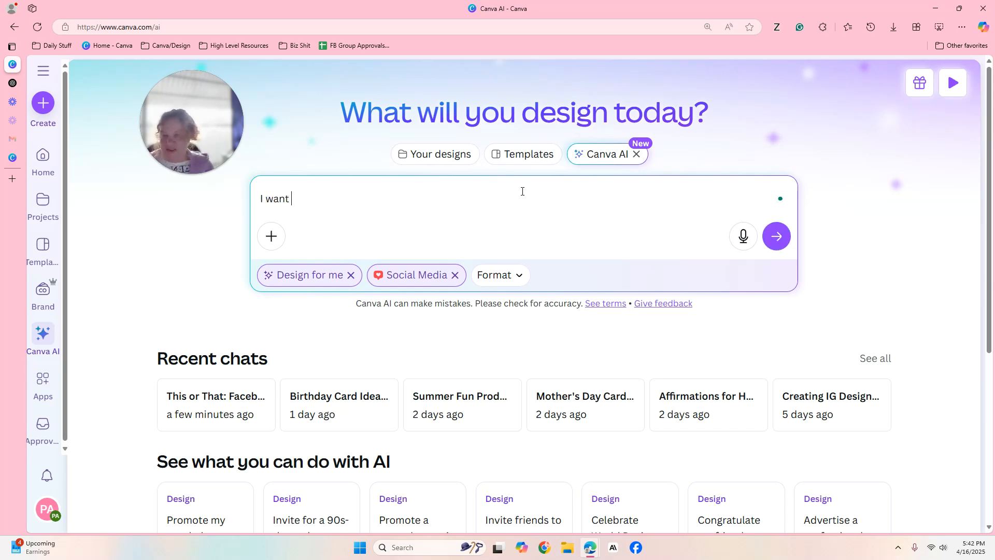
type(" a This Or T")
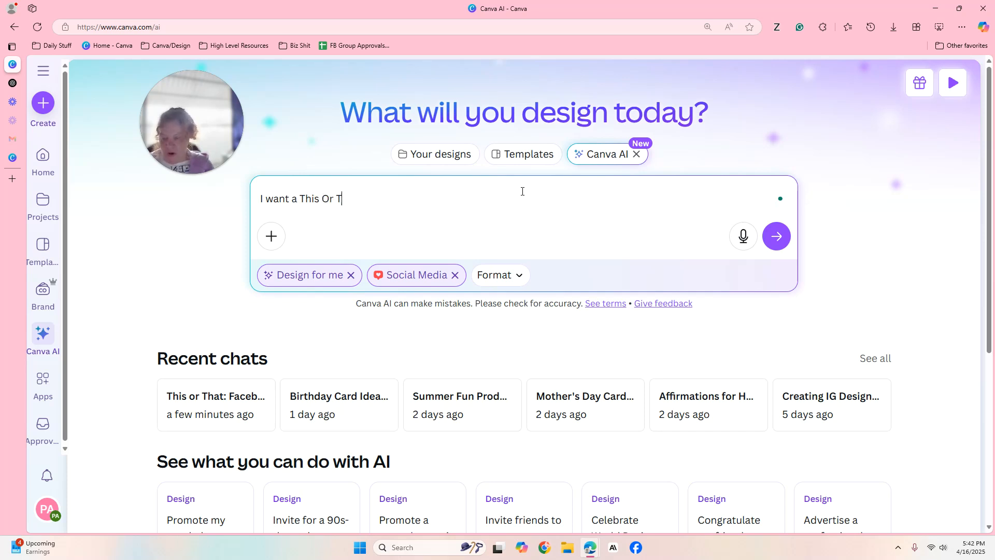
type("hat p")
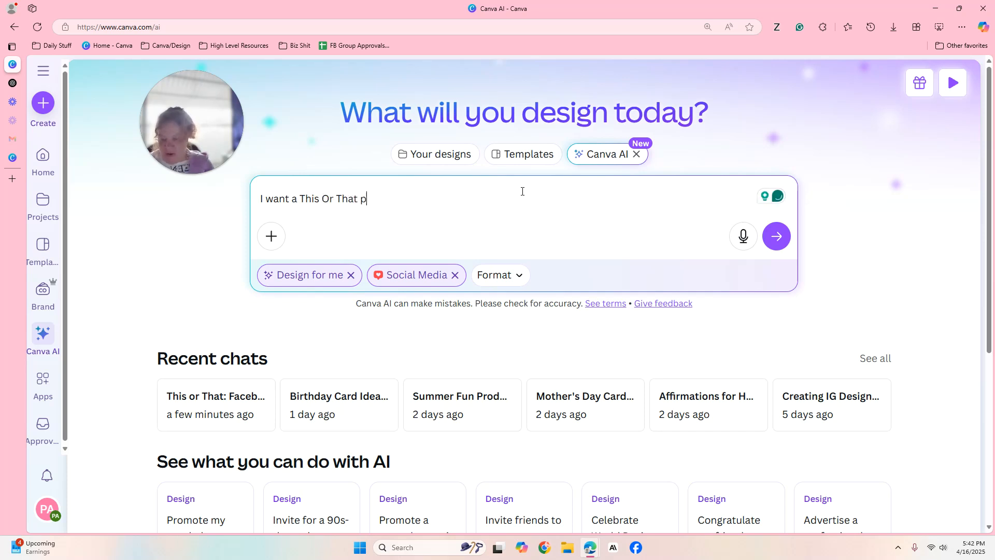
type("ost-")
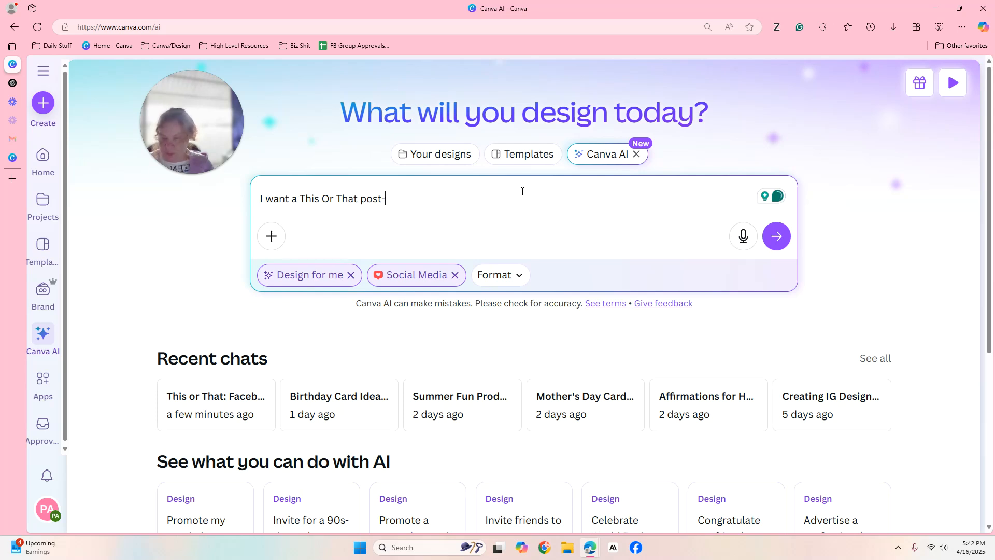
type(" my theme")
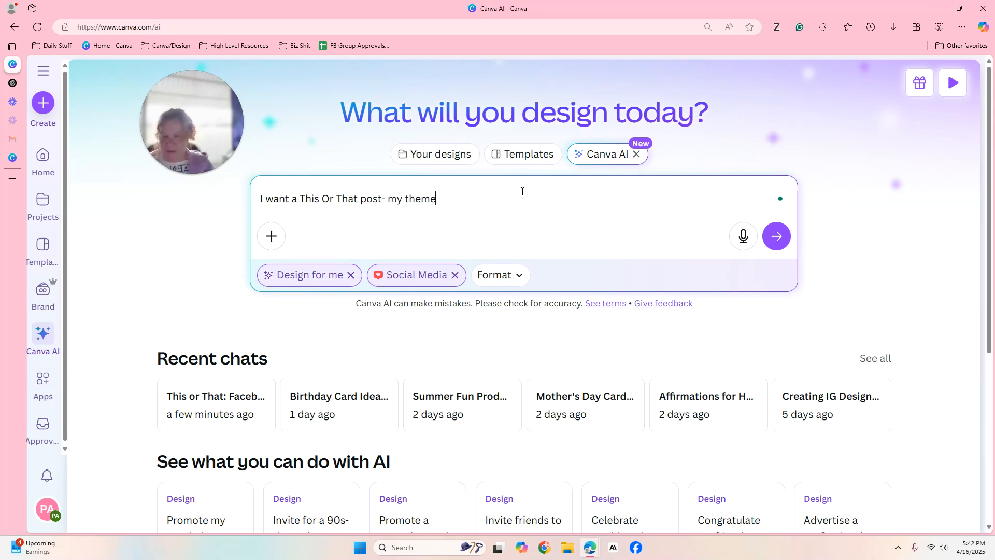
type(" self lvo")
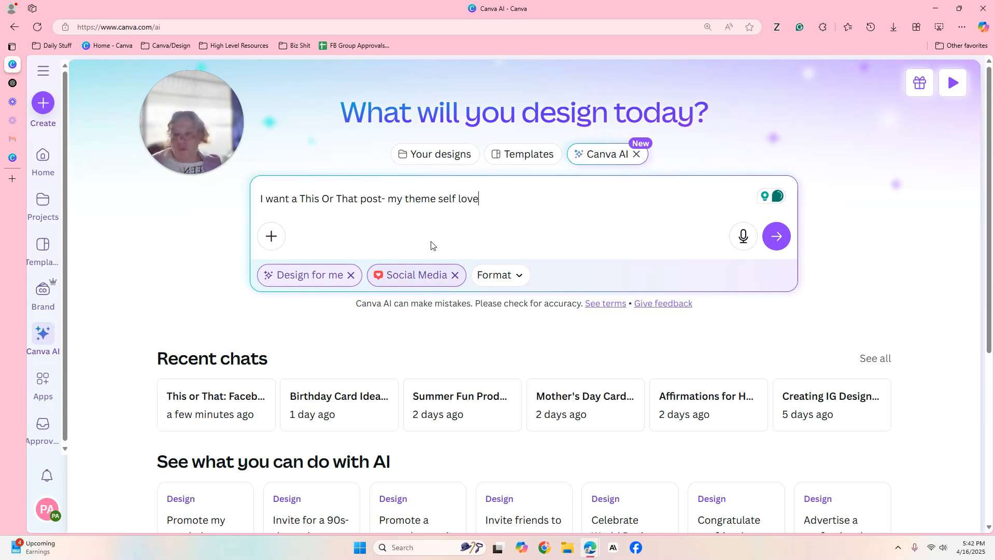
Set the format to Facebook Post and submit the prompt to generate designs.
left_click(513, 281)
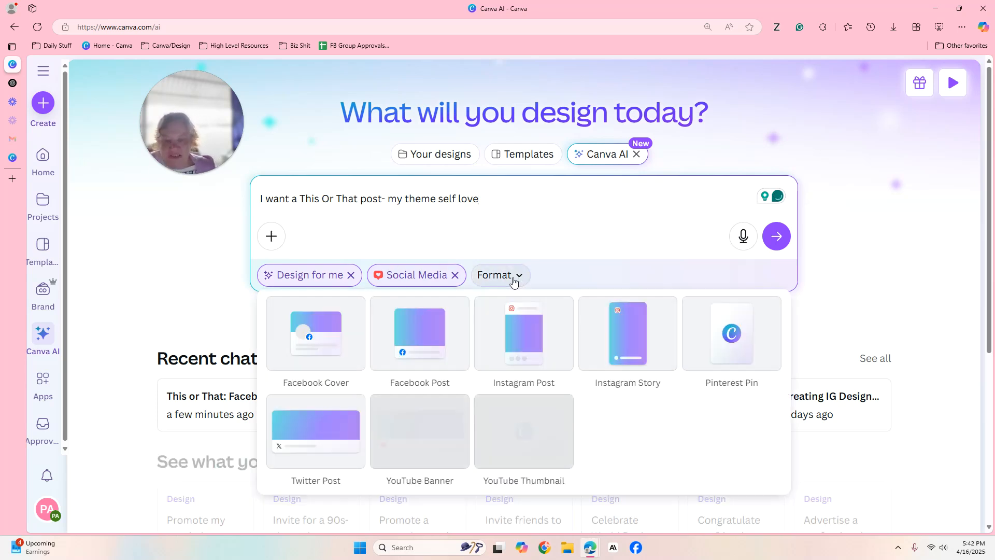
left_click(399, 345)
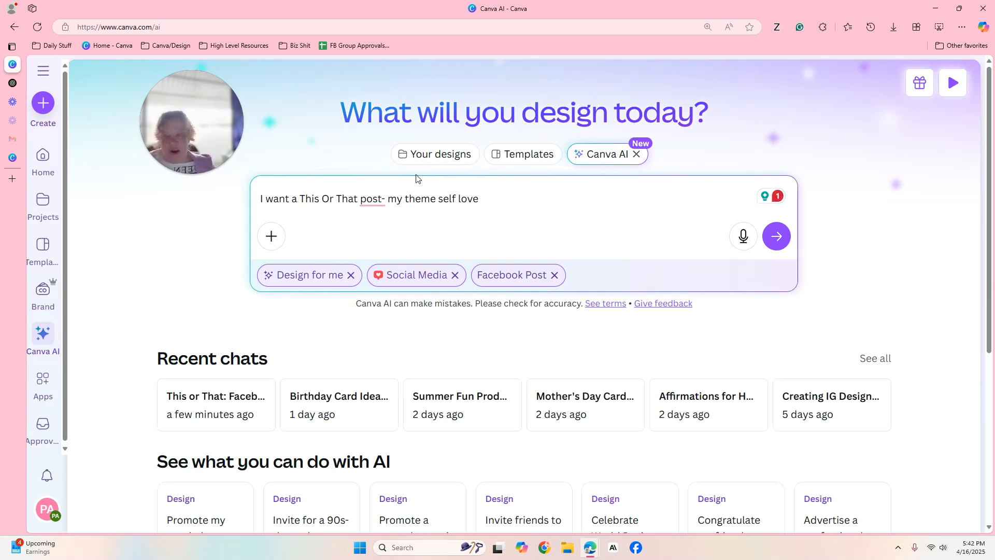
mouse_move(373, 200)
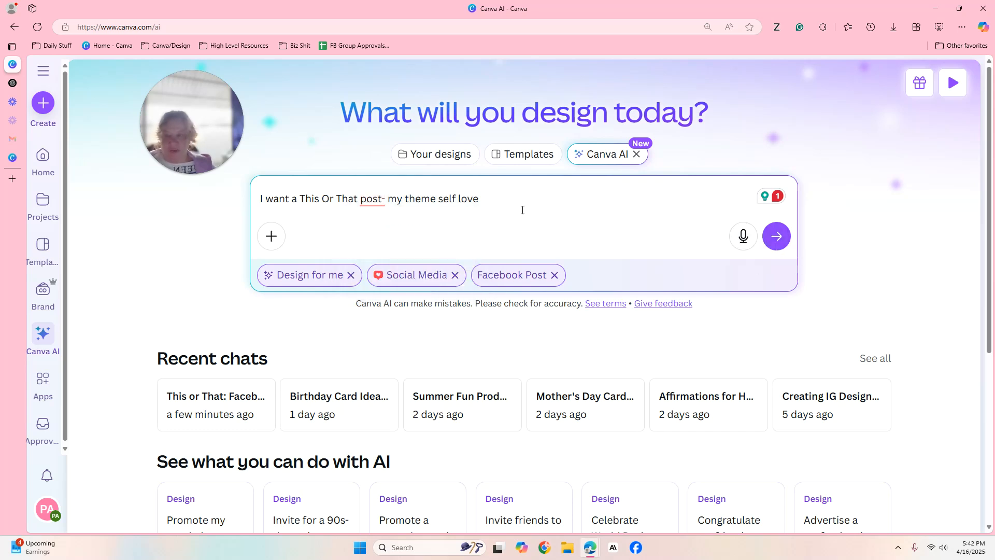
left_click(776, 236)
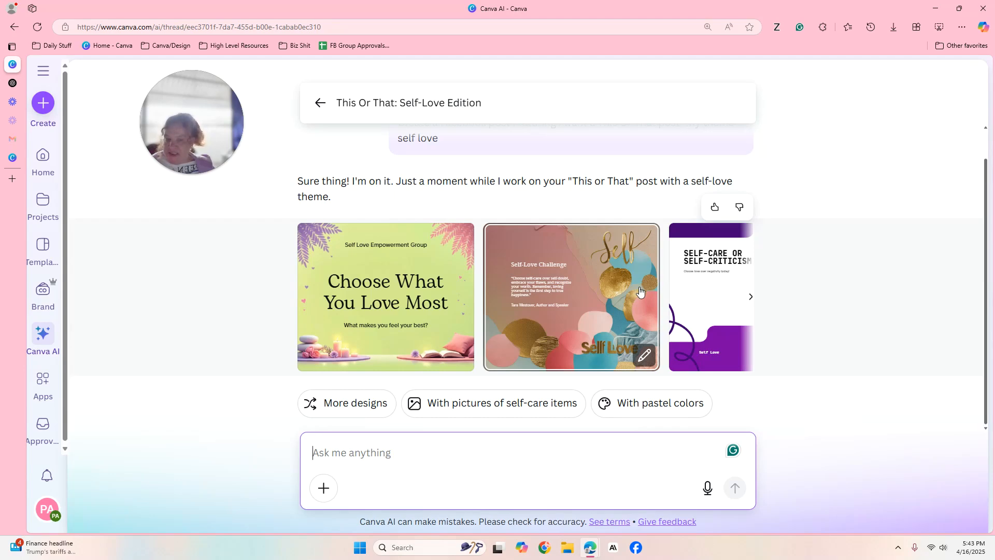
Browse the generated self-love designs and return to the Canva AI start page.
left_click(750, 297)
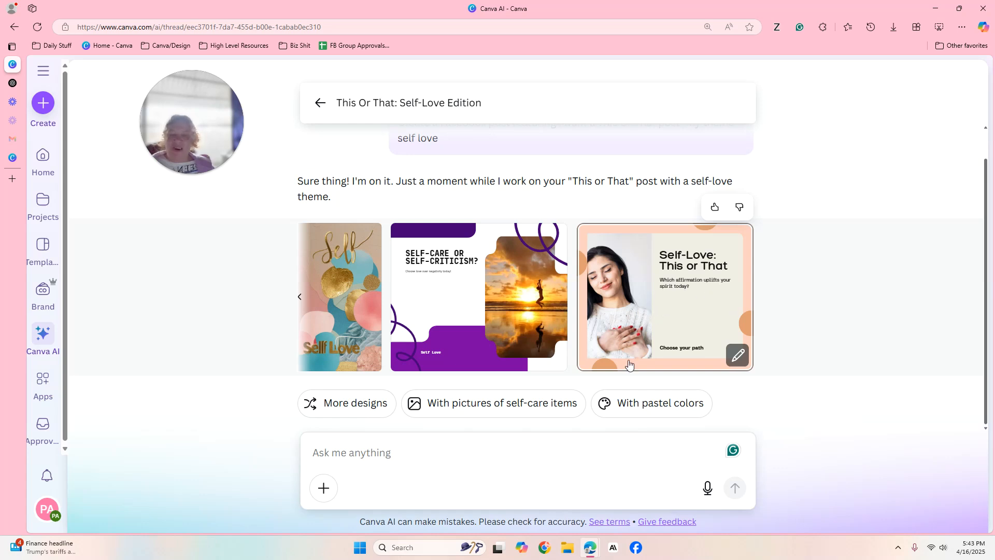
left_click(298, 300)
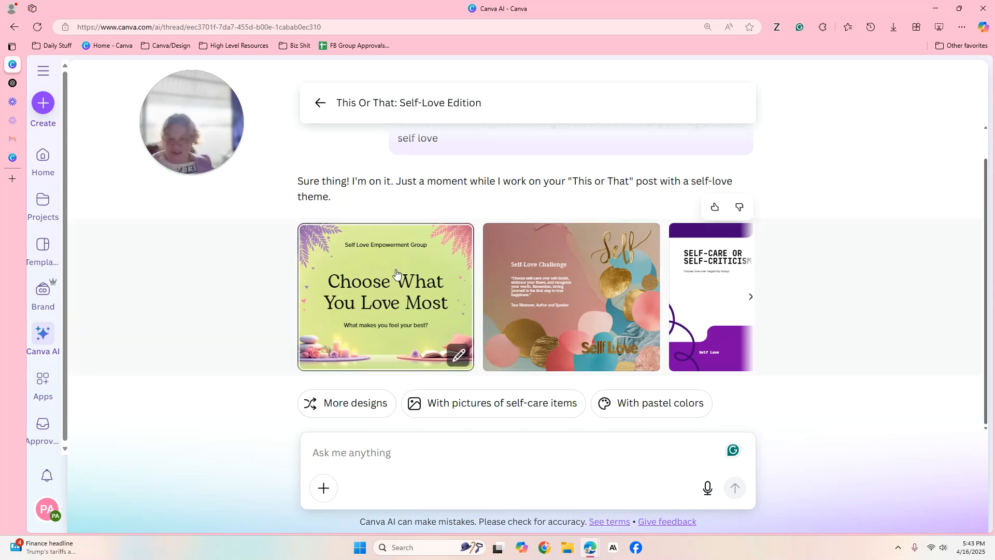
left_click(321, 106)
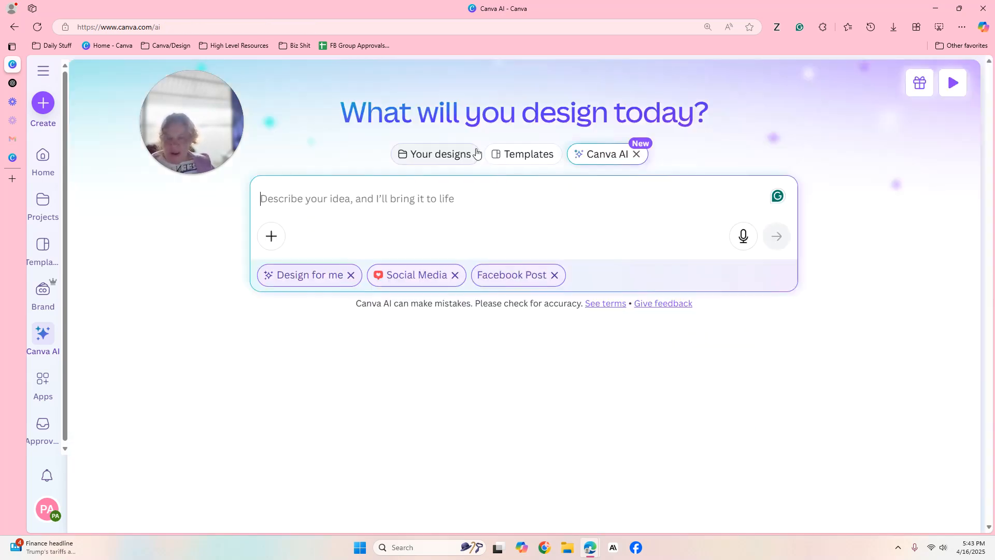
Open the pink "What's Your Favorite Choice?" design from the recent chat "This or That: Facebook Post Ideas" in the Canva Editor.
left_click(213, 409)
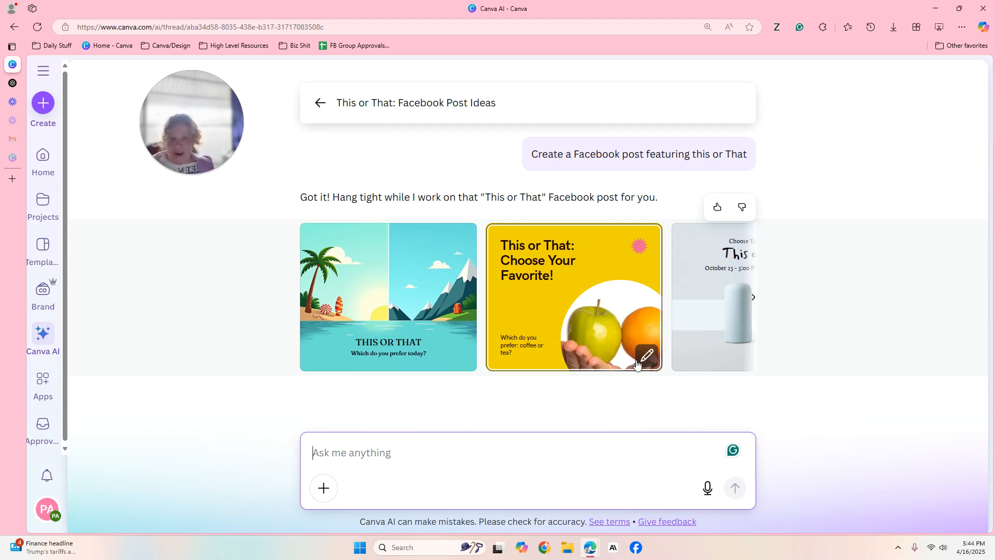
left_click(753, 297)
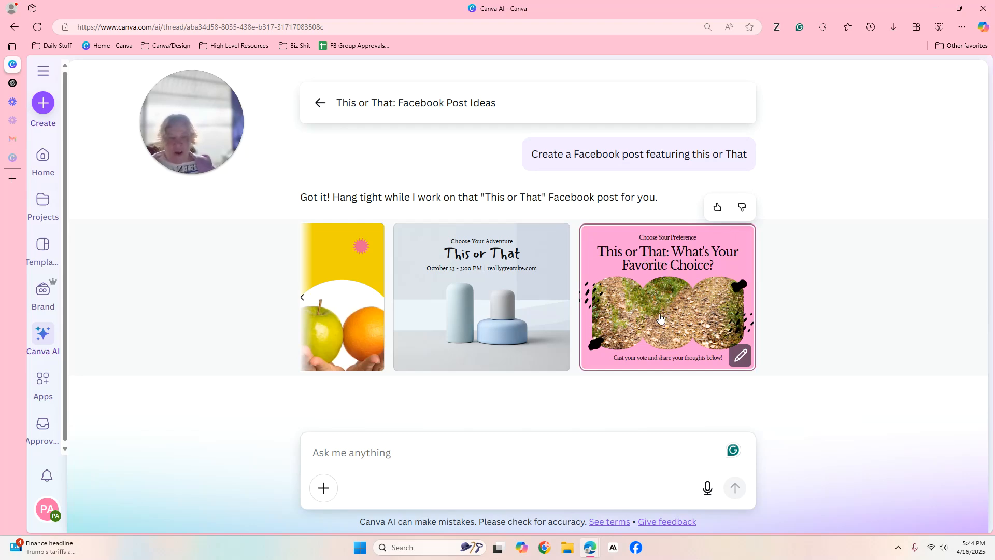
left_click(663, 304)
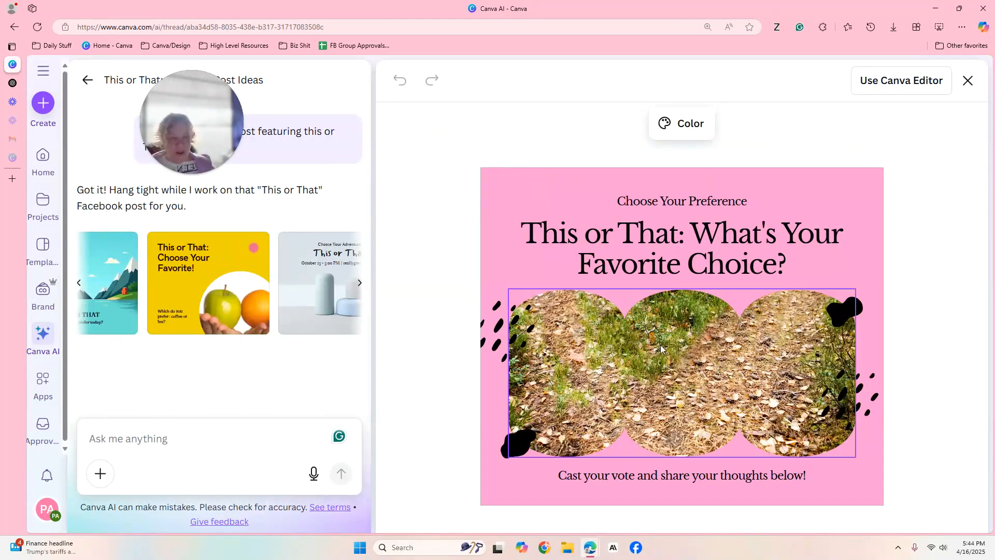
left_click(681, 348)
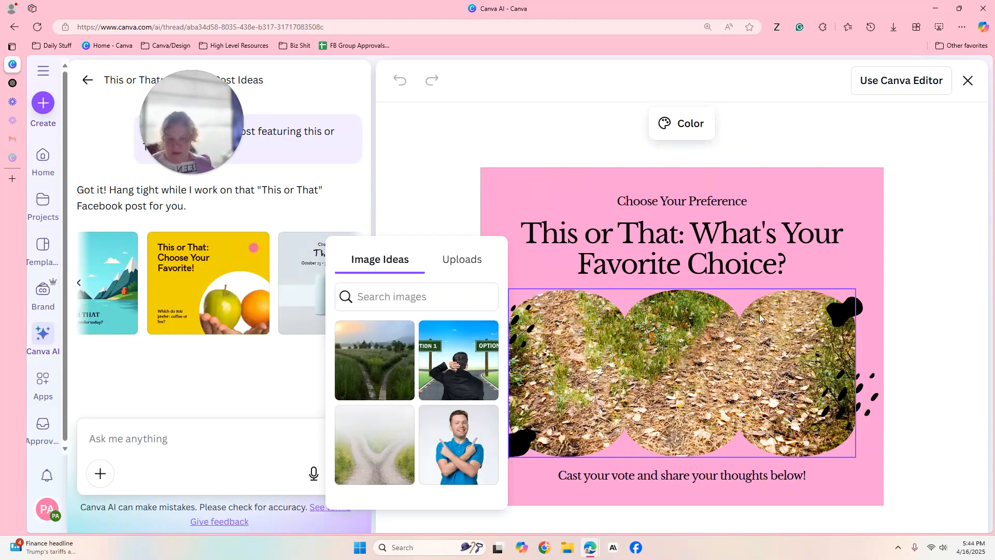
left_click(911, 80)
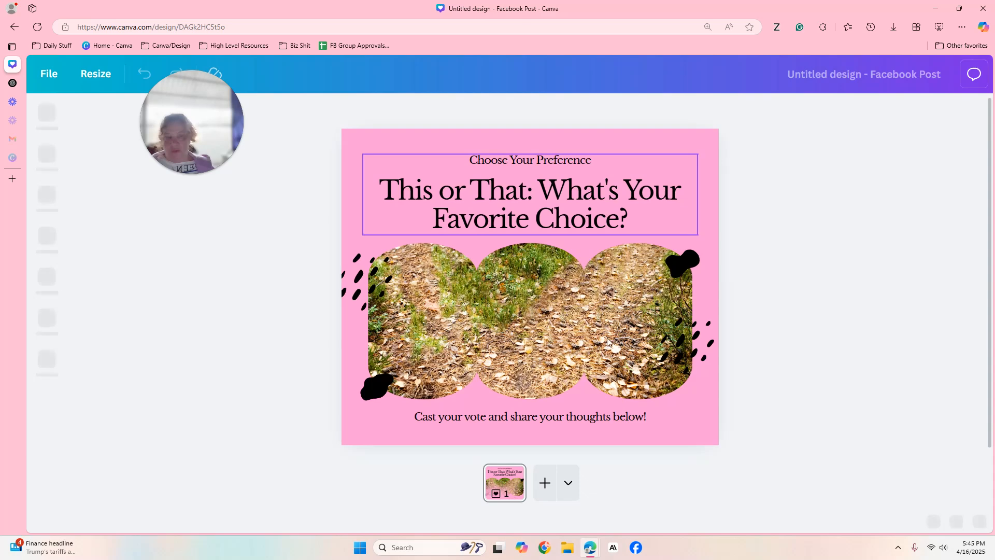
Delete the leafy path photo together with its frame from the middle of the post.
left_click(540, 295)
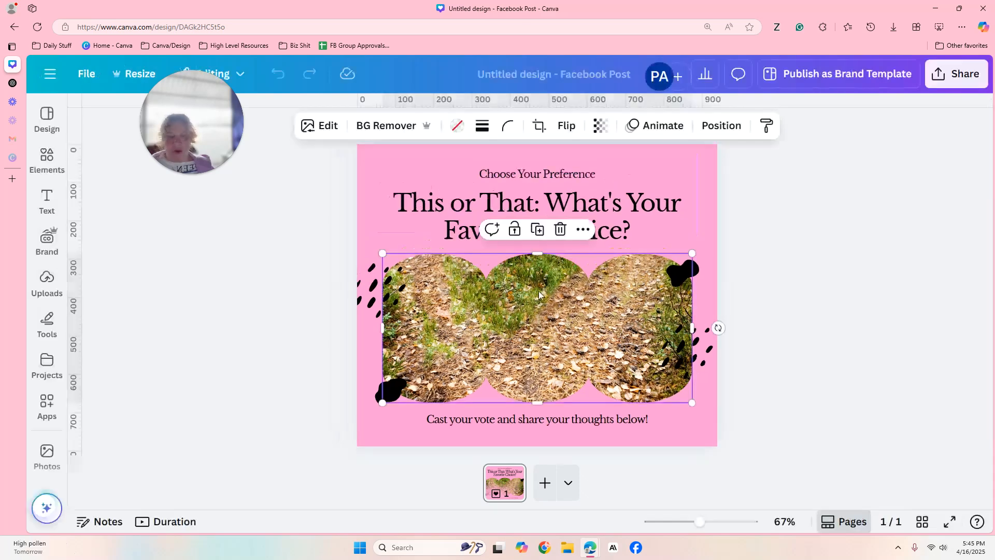
left_click(559, 230)
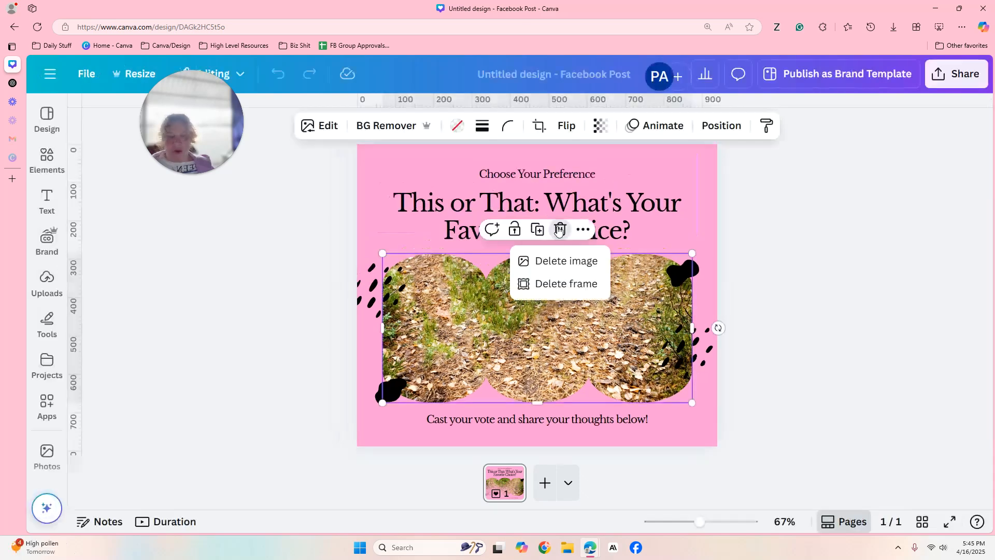
left_click(566, 294)
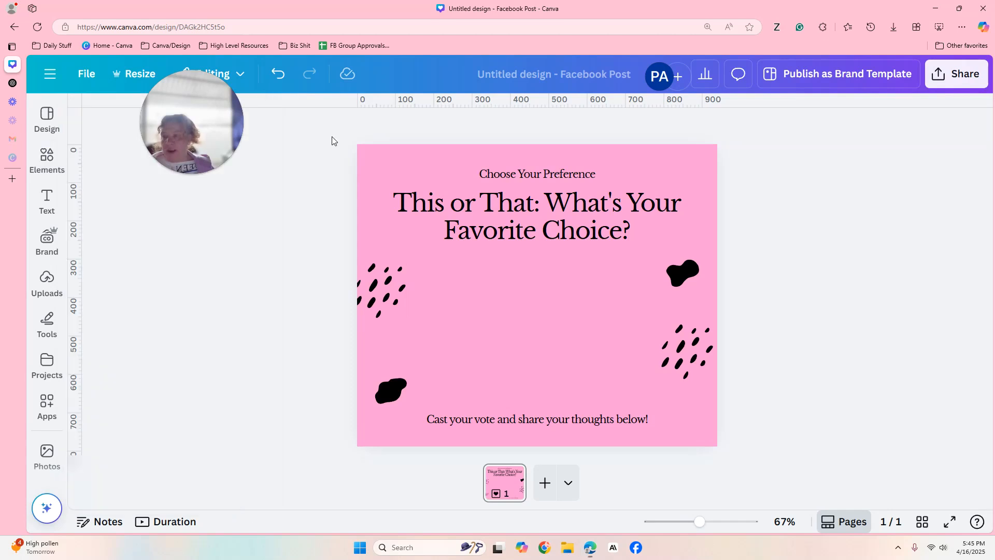
Search the elements for "colors" and add the red paint splash graphic to the post.
left_click_drag(204, 139, 733, 163)
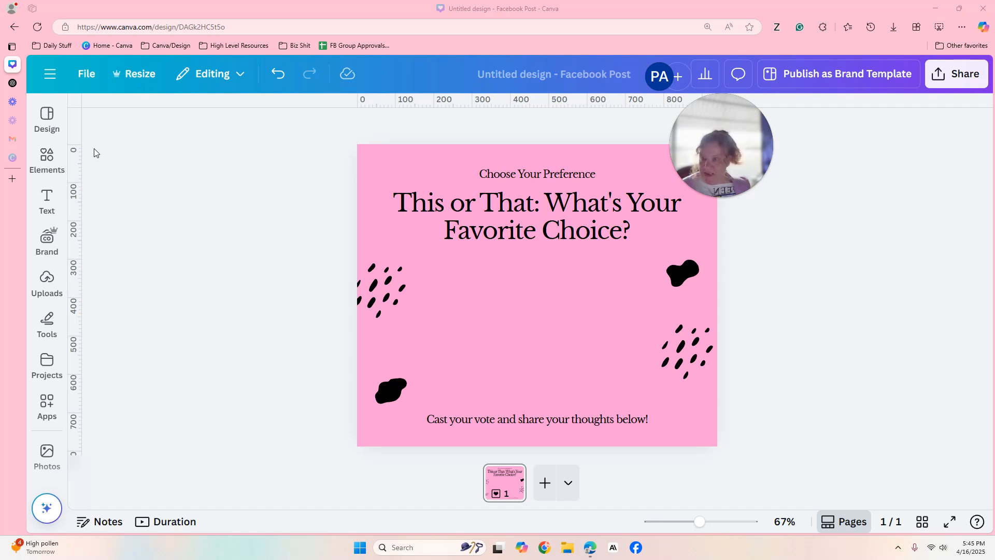
left_click(47, 164)
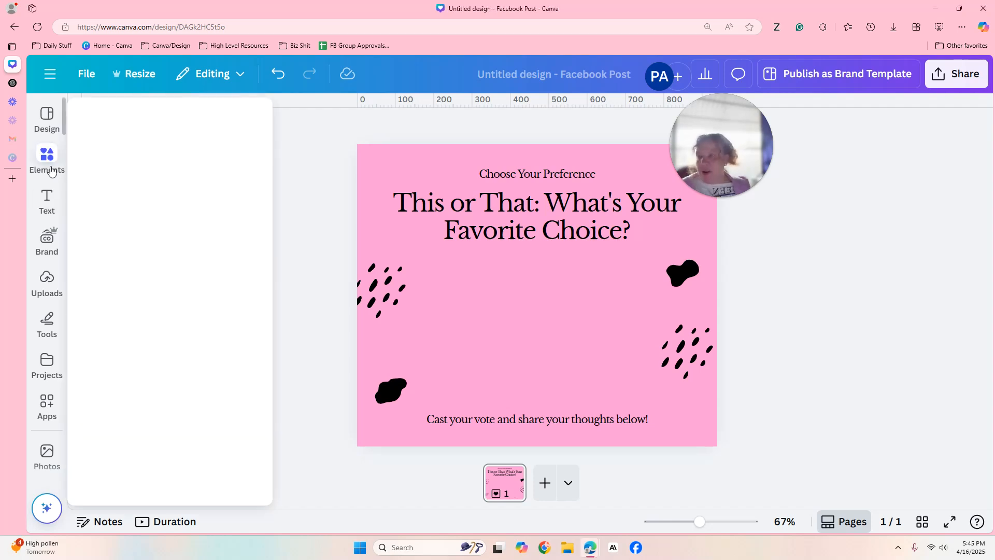
left_click(154, 117)
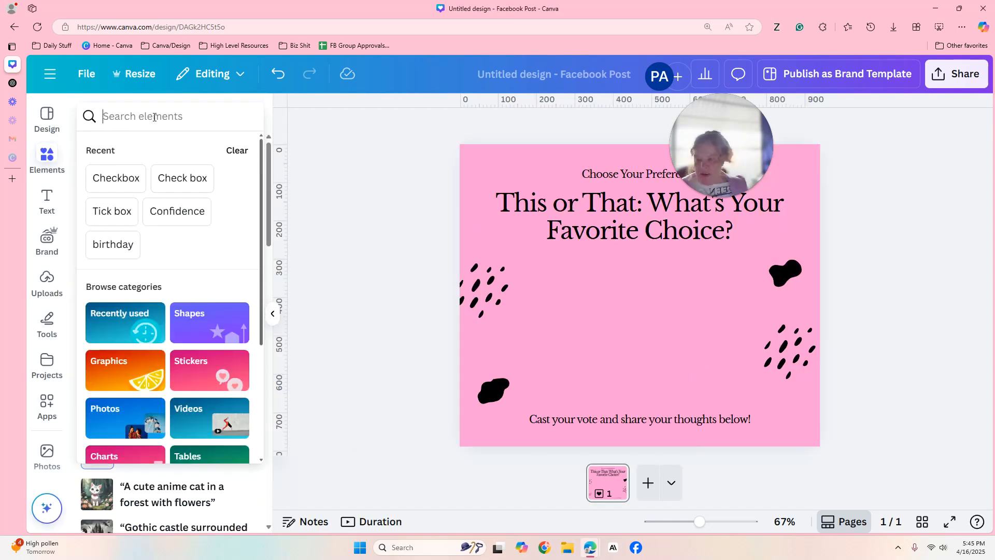
type("colors")
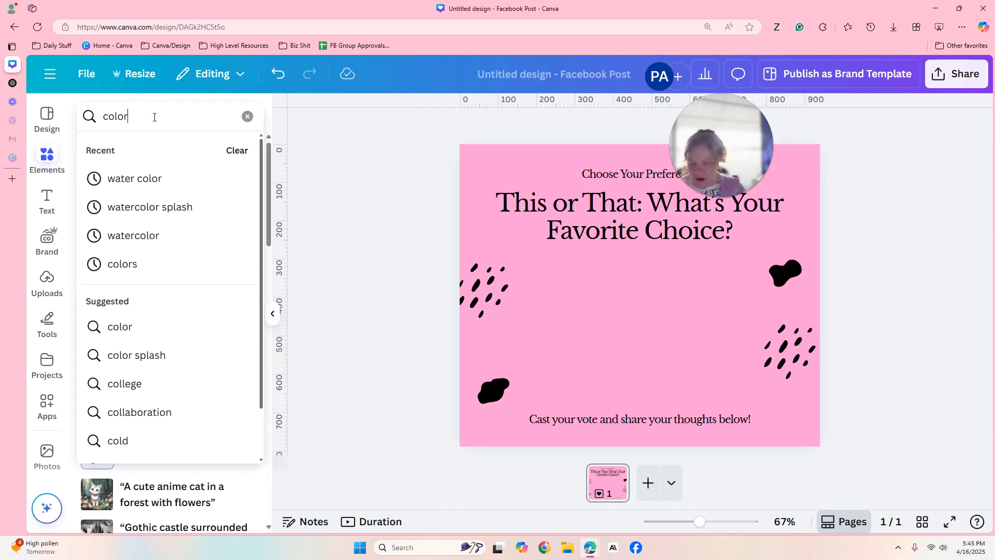
key("Return")
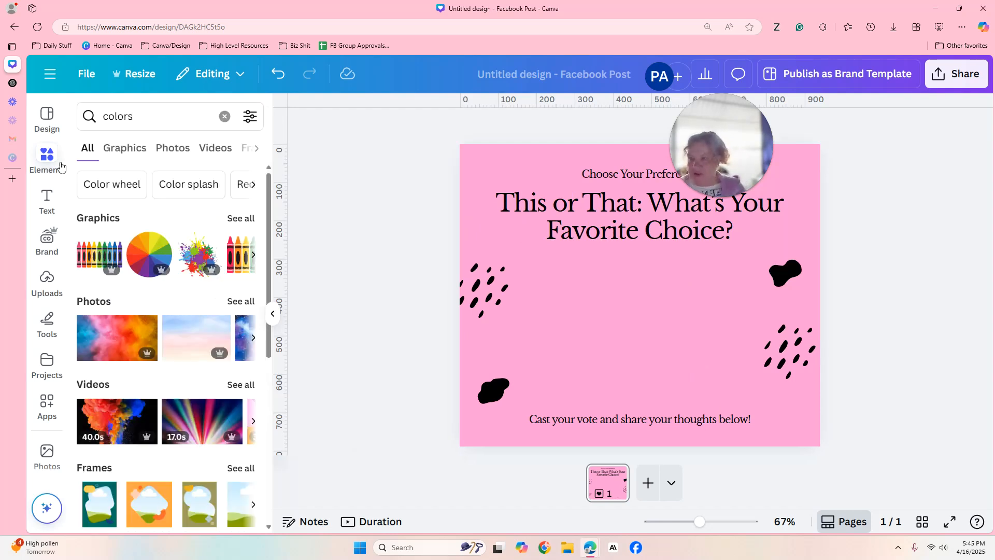
left_click(242, 219)
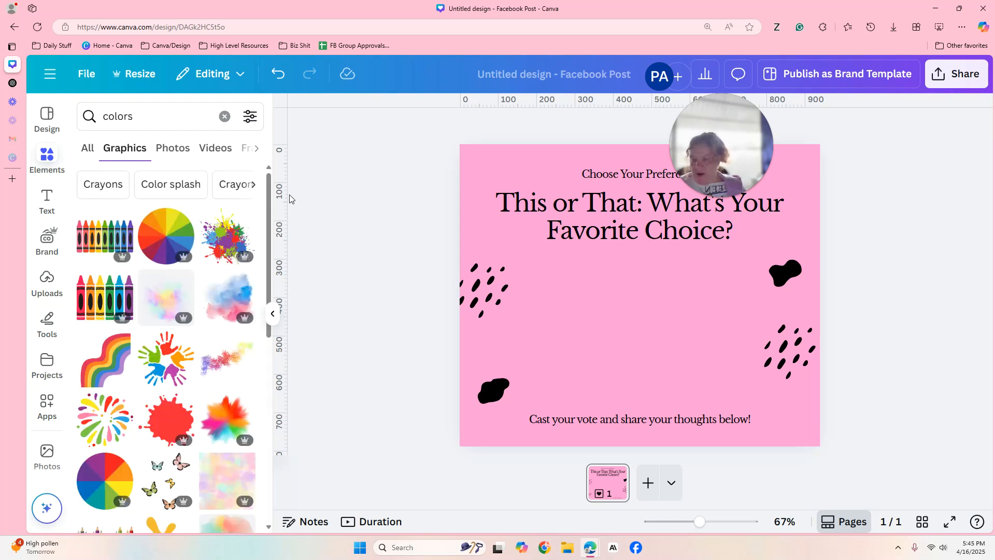
scroll(166, 311, "down", 3)
left_click(166, 272)
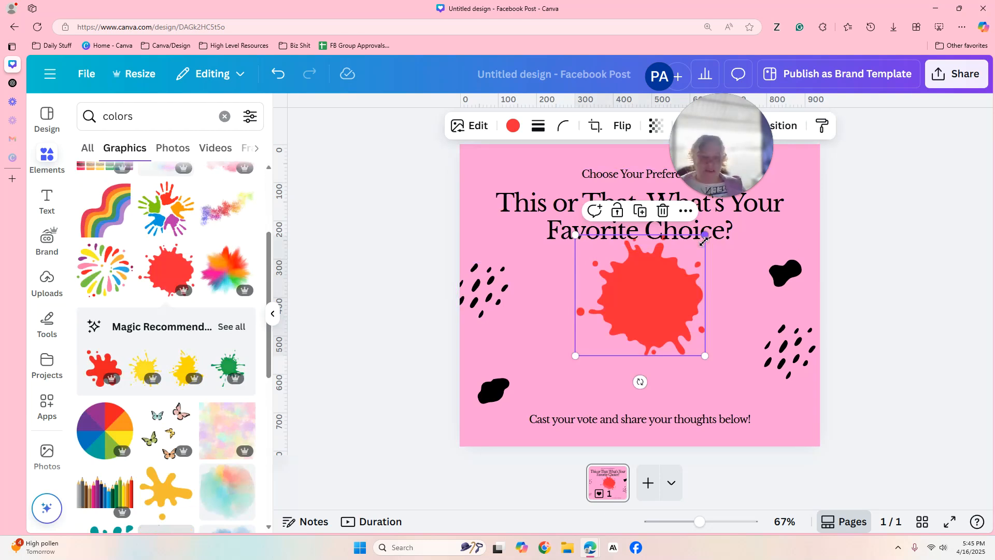
Shrink the red paint splash, move it to the left half of the post and place a duplicate in the right half.
left_click_drag(705, 236, 576, 282)
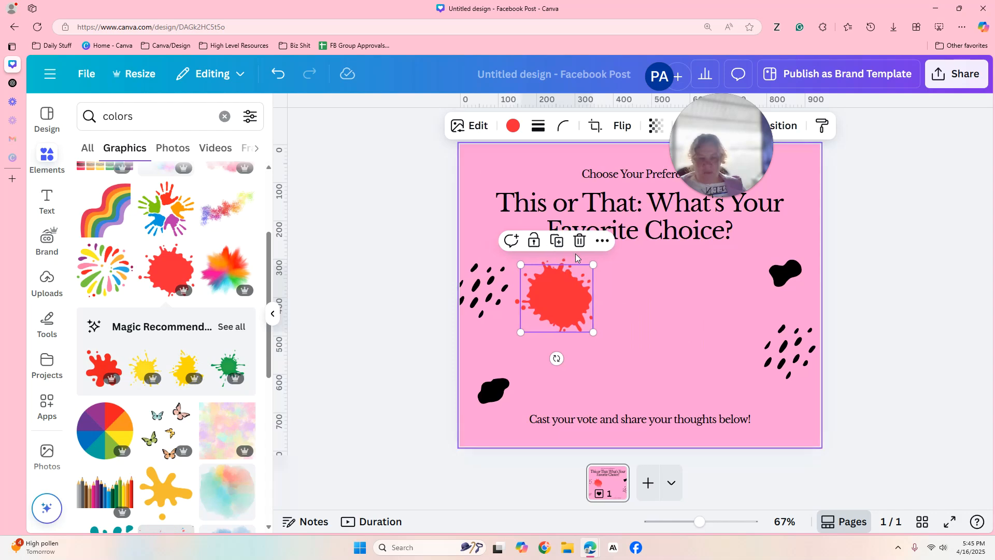
left_click(567, 250)
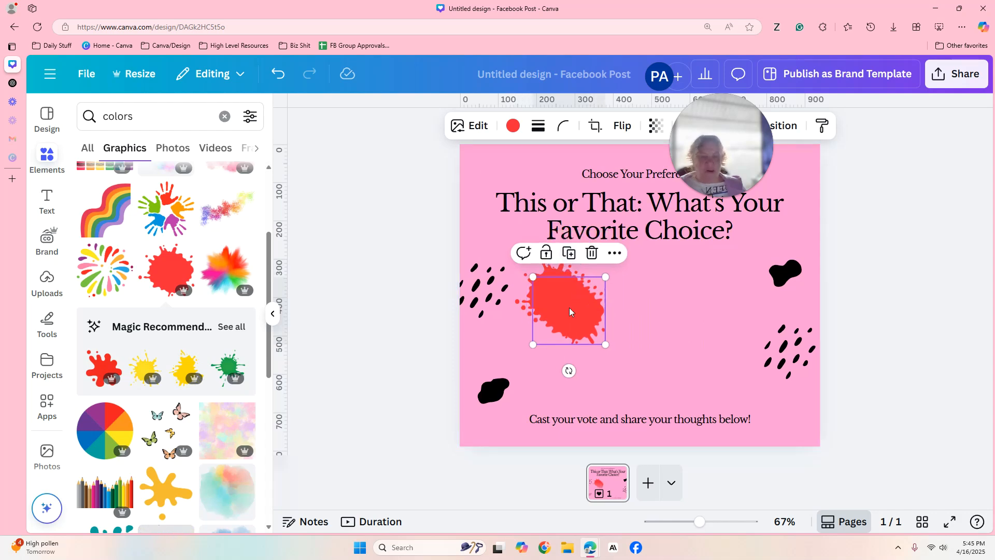
left_click_drag(572, 313, 726, 289)
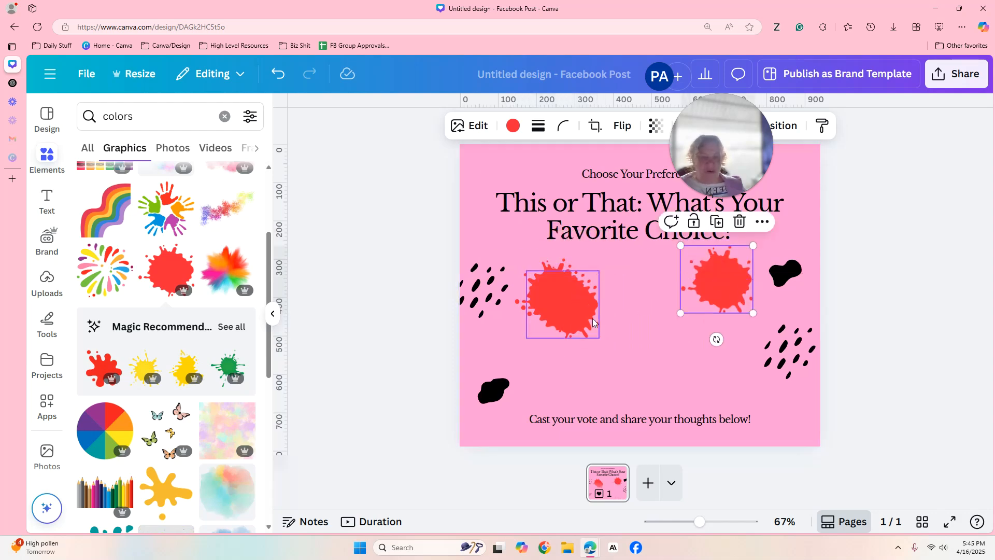
Remove the surplus splash copies, keeping one red splash on each side below the title.
left_click_drag(594, 323, 680, 315)
left_click(717, 293)
left_click(762, 223)
left_click(739, 227)
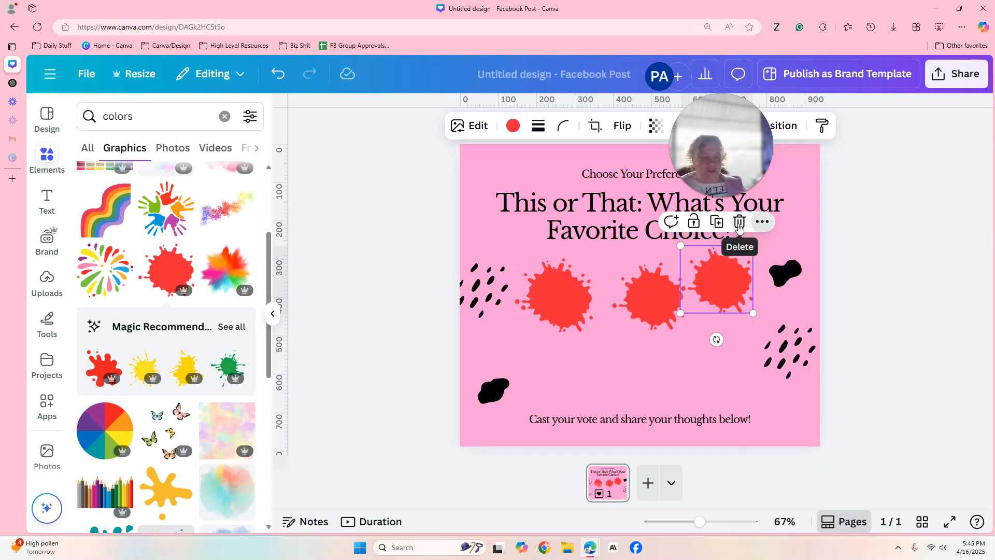
left_click(739, 223)
left_click_drag(704, 294, 707, 292)
left_click_drag(565, 305, 617, 355)
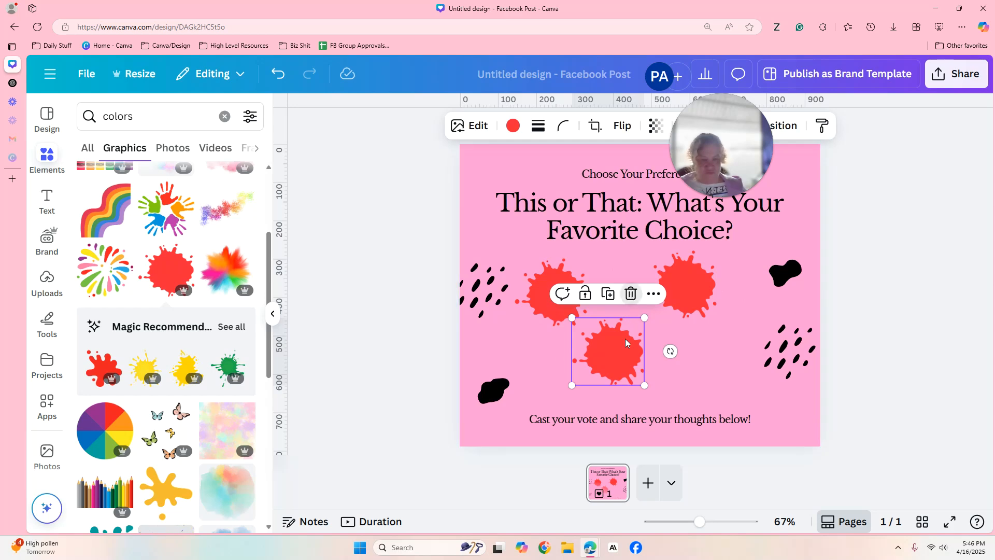
left_click(631, 294)
Enlarge the left red splash and scale the right one to roughly match it.
left_click(557, 300)
left_click_drag(587, 321, 639, 374)
left_click(694, 270)
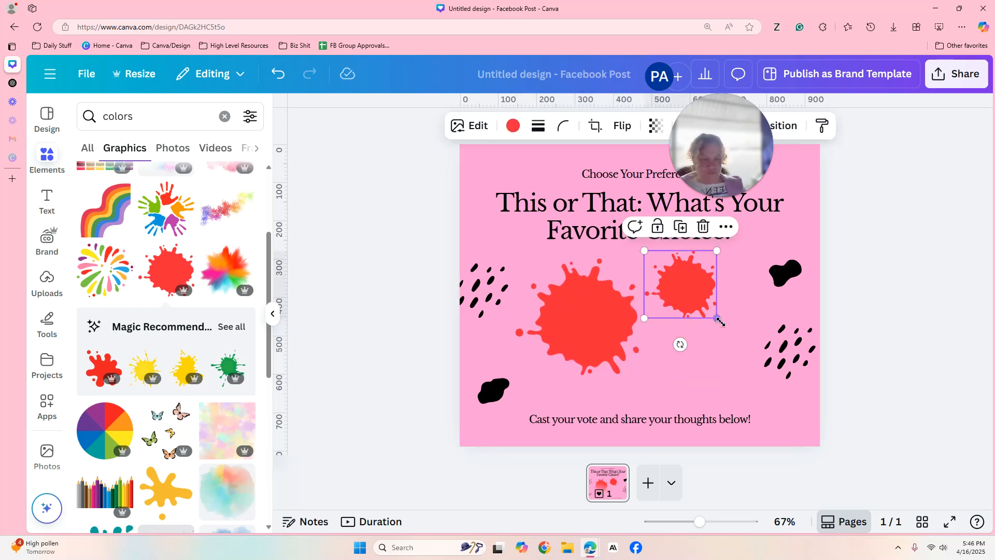
left_click_drag(717, 318, 788, 389)
left_click_drag(733, 337, 719, 332)
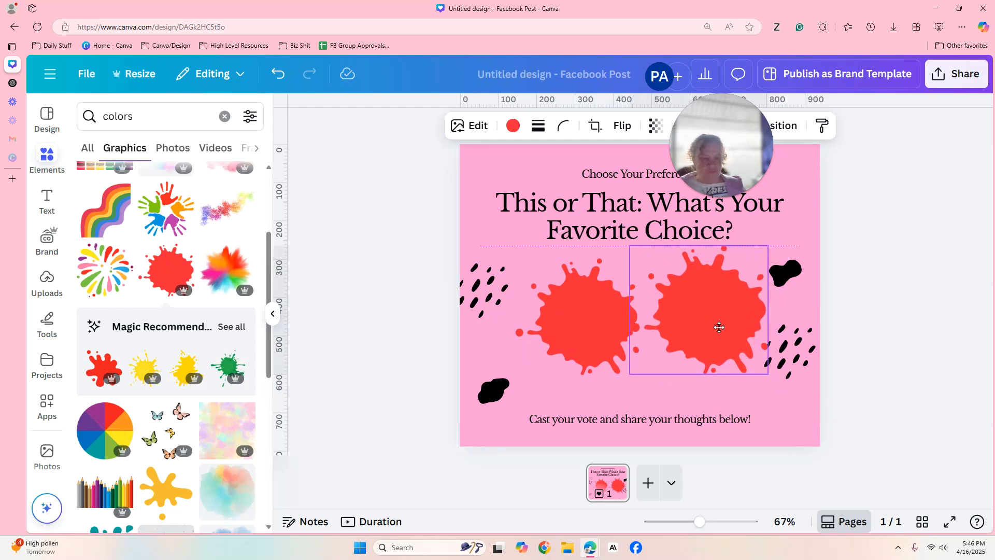
left_click_drag(768, 374, 711, 329)
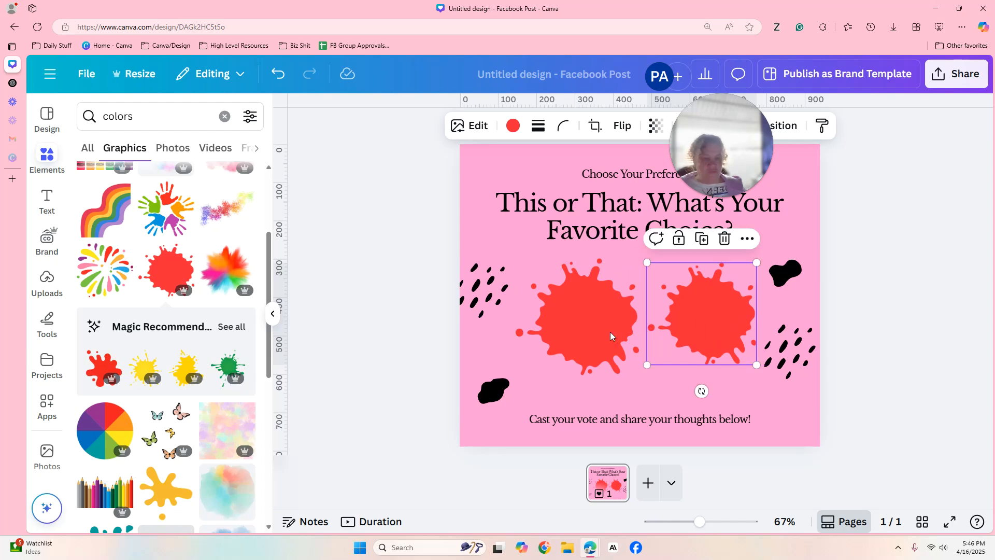
Replace the right splash with a duplicate of the enlarged left splash, placed beside it.
left_click(726, 246)
left_click(556, 309)
left_click(577, 235)
left_click_drag(598, 329, 709, 316)
Recolor the right splash blue and move both splashes slightly up below the title.
left_click(513, 125)
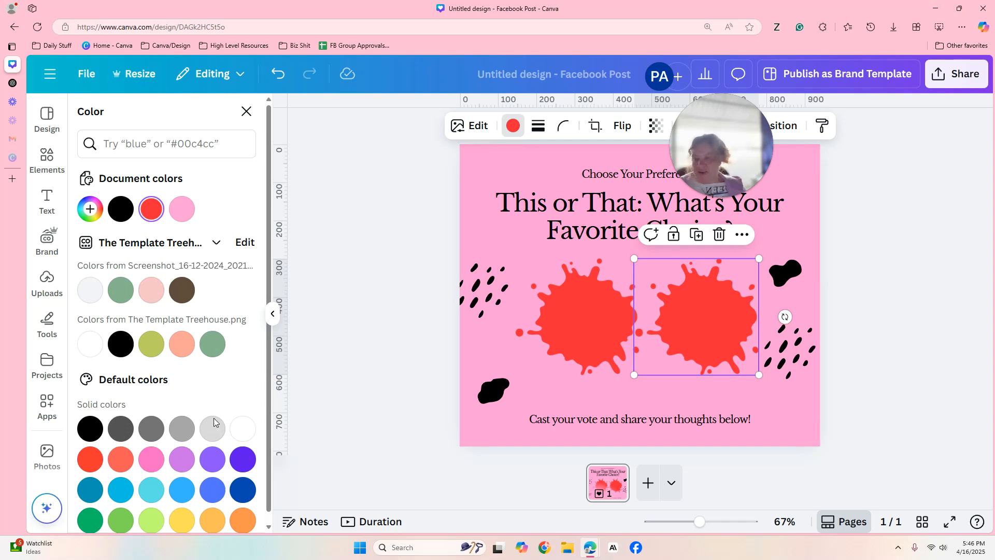
left_click(213, 489)
left_click_drag(712, 337, 713, 327)
left_click(604, 333)
mouse_move(603, 333)
left_mouse_down()
mouse_move(592, 332)
mouse_move(600, 327)
left_mouse_up()
left_click(686, 309)
mouse_move(687, 309)
left_mouse_down()
mouse_move(674, 302)
mouse_move(684, 311)
left_mouse_up()
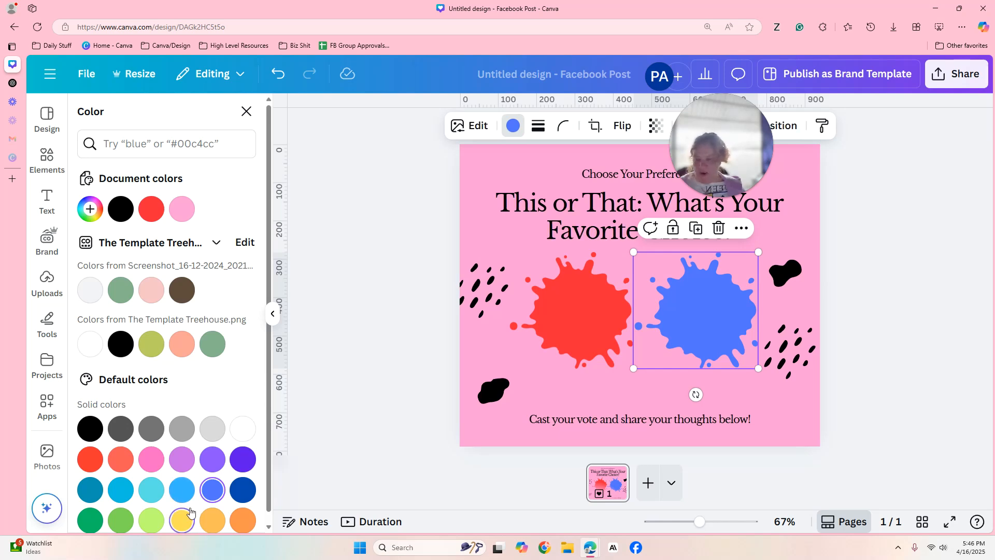
Change the right splash to yellow and move the red splash slightly down and to the right.
left_click(182, 520)
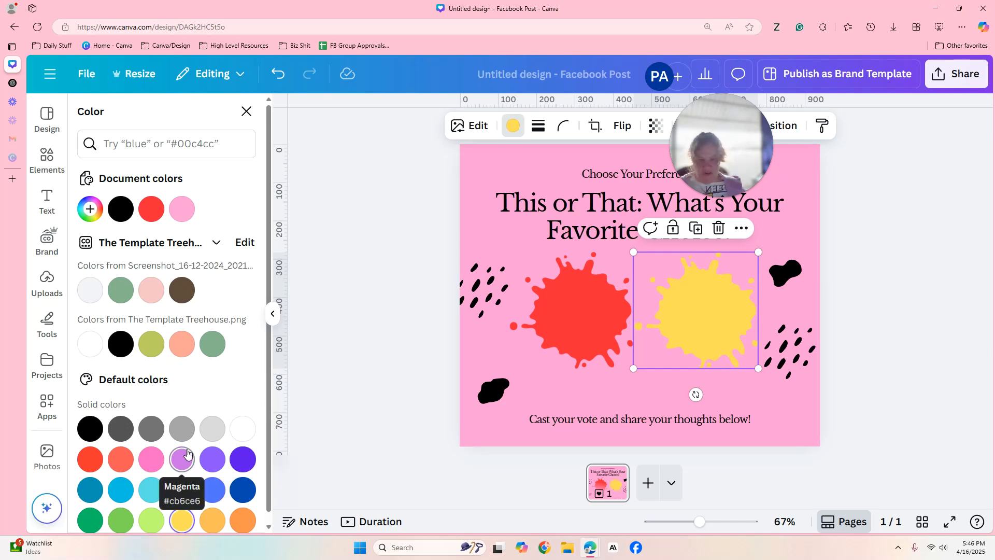
left_click(904, 189)
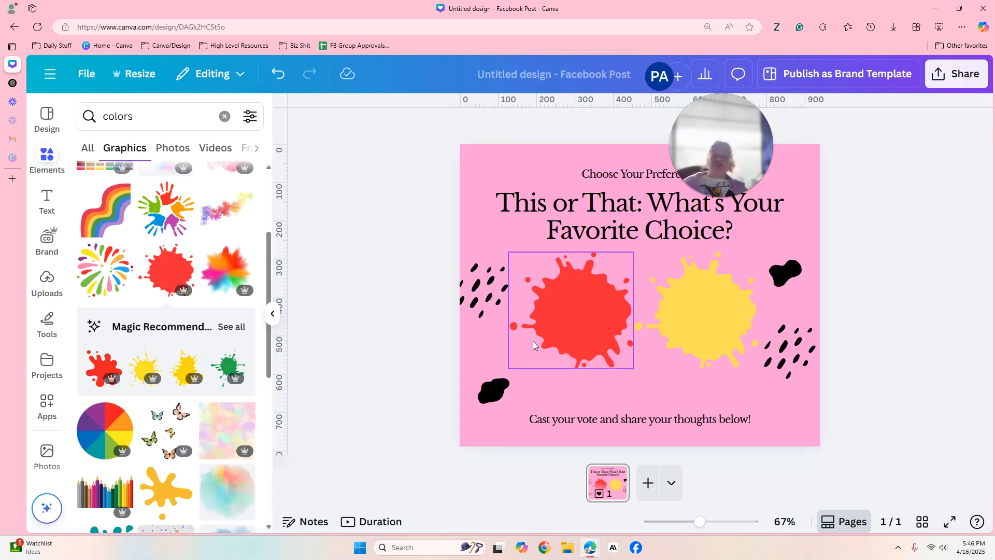
left_click_drag(558, 332, 564, 344)
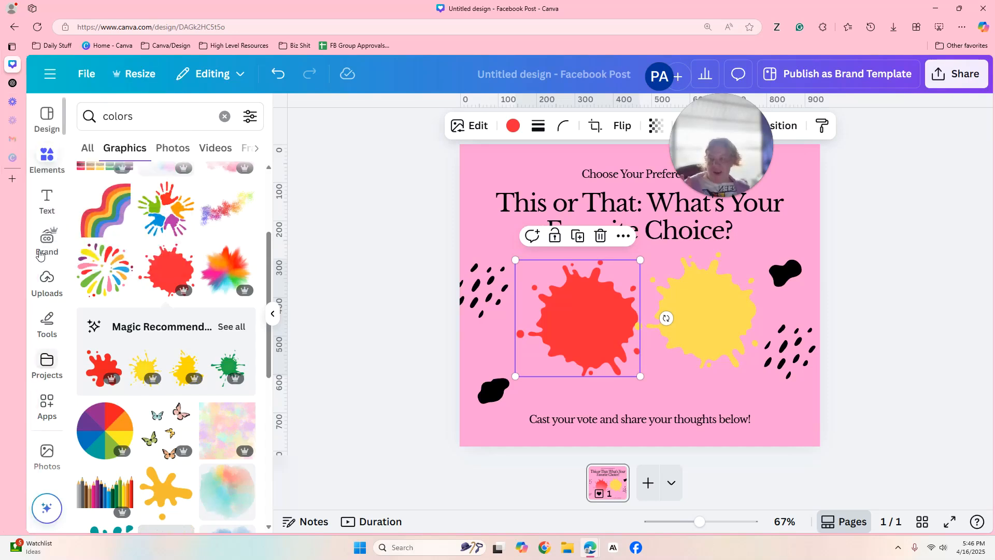
left_click(273, 315)
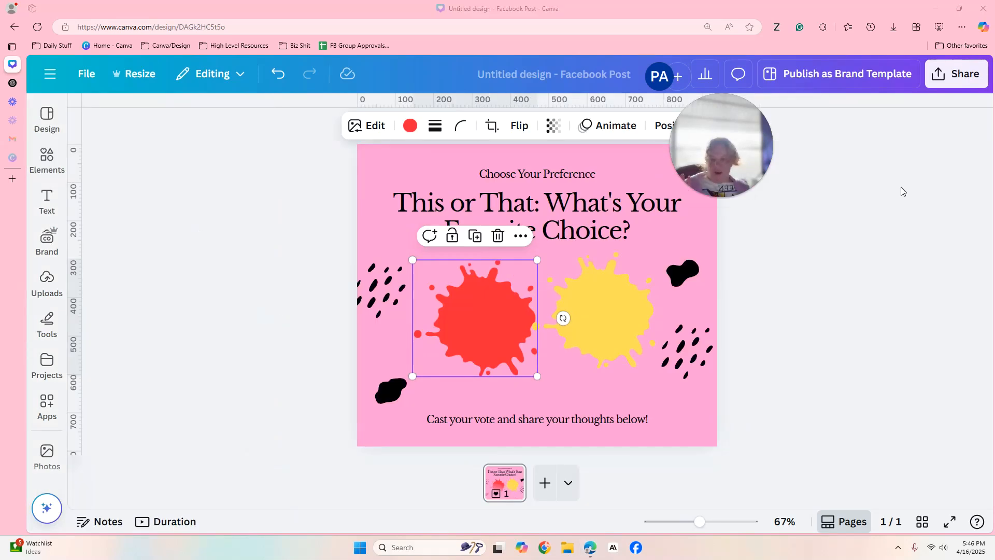
left_click_drag(931, 178, 839, 181)
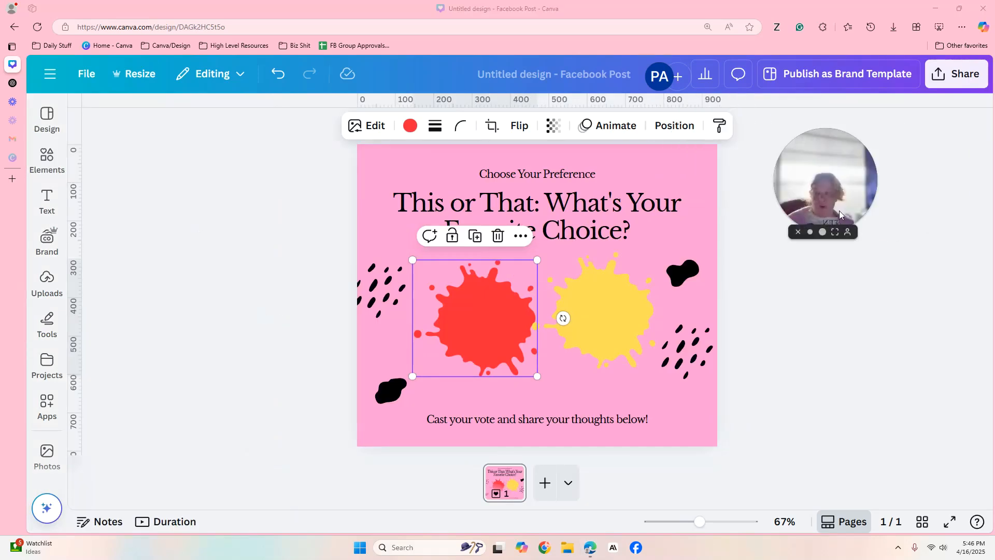